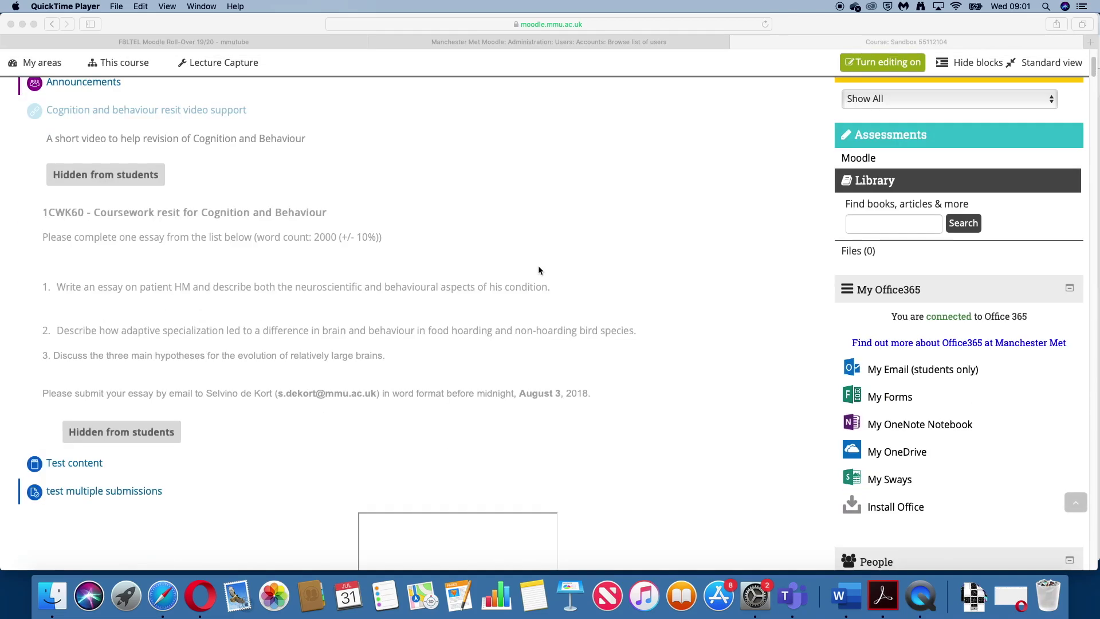
{"action": "scroll", "coordinate": [539, 271], "scroll_direction": "down", "scroll_amount": 5}
{"action": "scroll", "coordinate": [538, 270], "scroll_direction": "down", "scroll_amount": 1}
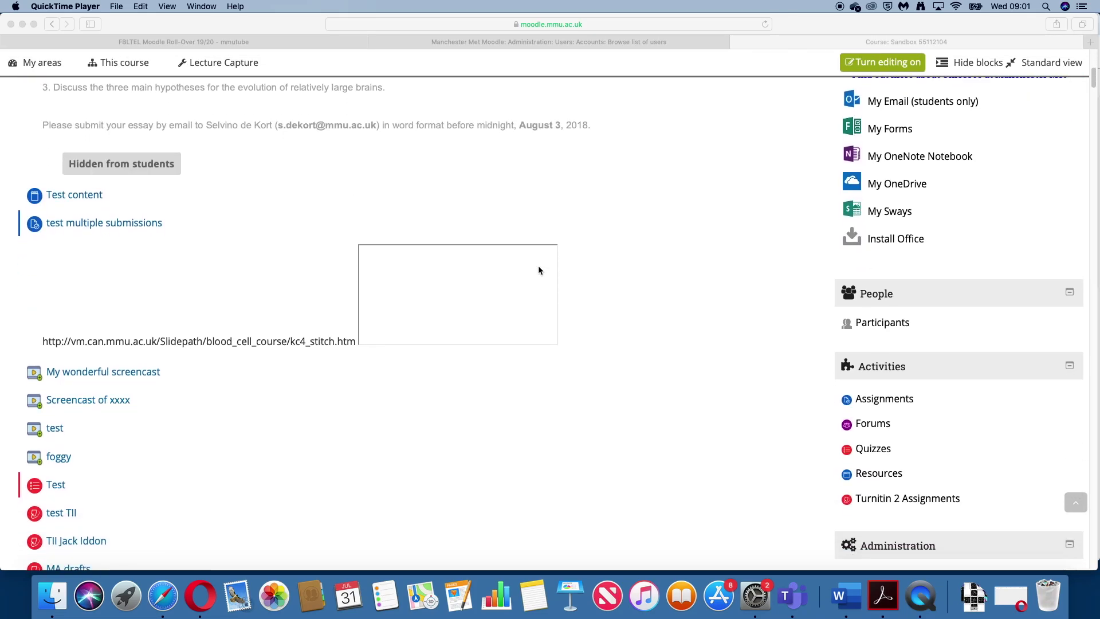
{"action": "scroll", "coordinate": [539, 269], "scroll_direction": "down", "scroll_amount": 4}
{"action": "scroll", "coordinate": [538, 270], "scroll_direction": "down", "scroll_amount": 5}
{"action": "scroll", "coordinate": [539, 270], "scroll_direction": "down", "scroll_amount": 10}
{"action": "scroll", "coordinate": [539, 270], "scroll_direction": "down", "scroll_amount": 2}
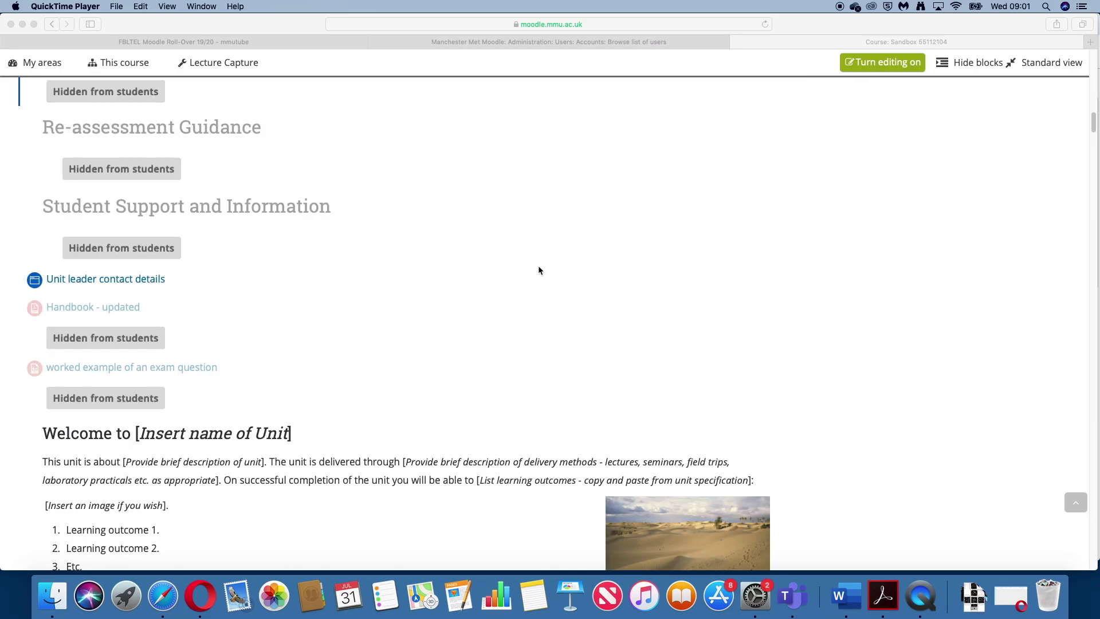
{"action": "scroll", "coordinate": [540, 270], "scroll_direction": "down", "scroll_amount": 2}
{"action": "scroll", "coordinate": [539, 270], "scroll_direction": "down", "scroll_amount": 2}
{"action": "scroll", "coordinate": [539, 270], "scroll_direction": "down", "scroll_amount": 10}
{"action": "scroll", "coordinate": [539, 270], "scroll_direction": "down", "scroll_amount": 5}
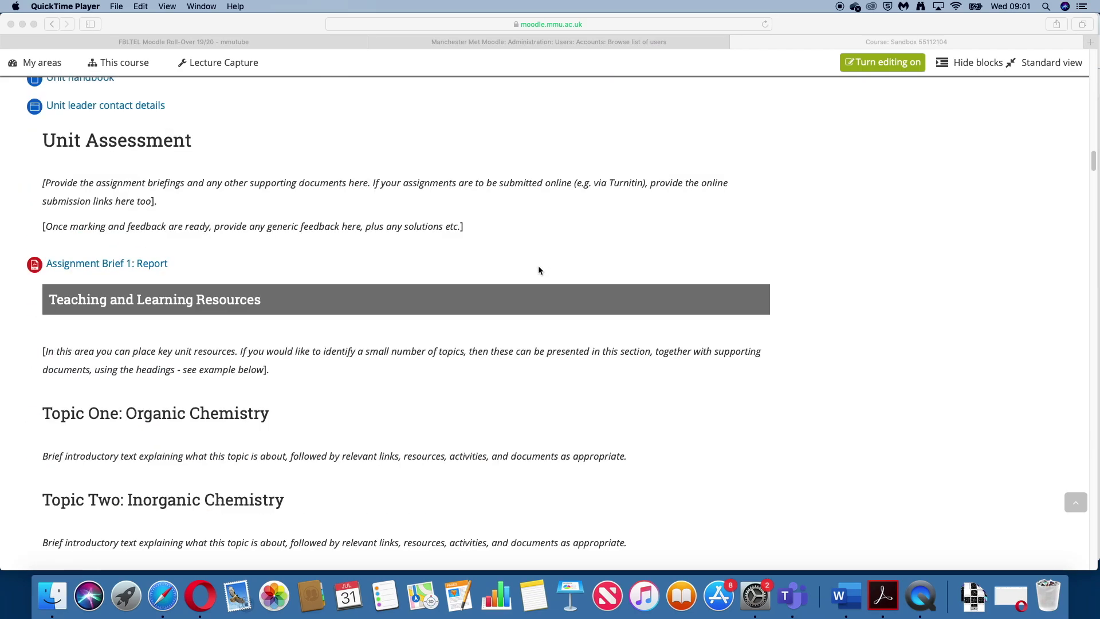
{"action": "scroll", "coordinate": [539, 270], "scroll_direction": "up", "scroll_amount": 15}
{"action": "scroll", "coordinate": [602, 276], "scroll_direction": "up", "scroll_amount": 15}
{"action": "scroll", "coordinate": [1014, 347], "scroll_direction": "down", "scroll_amount": 3}
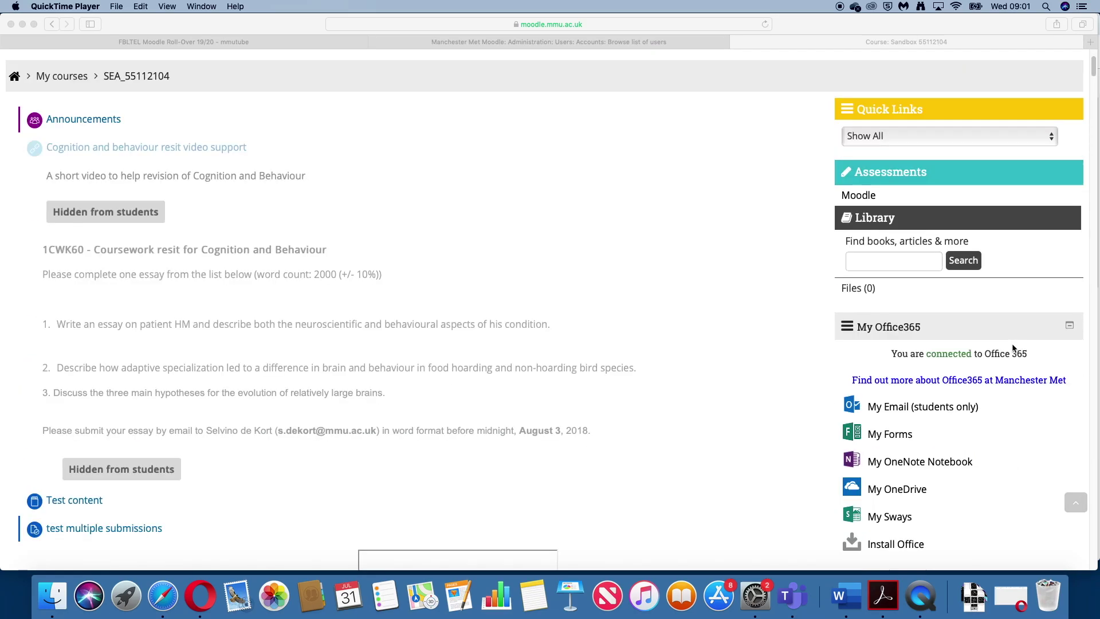
{"action": "scroll", "coordinate": [1012, 344], "scroll_direction": "down", "scroll_amount": 5}
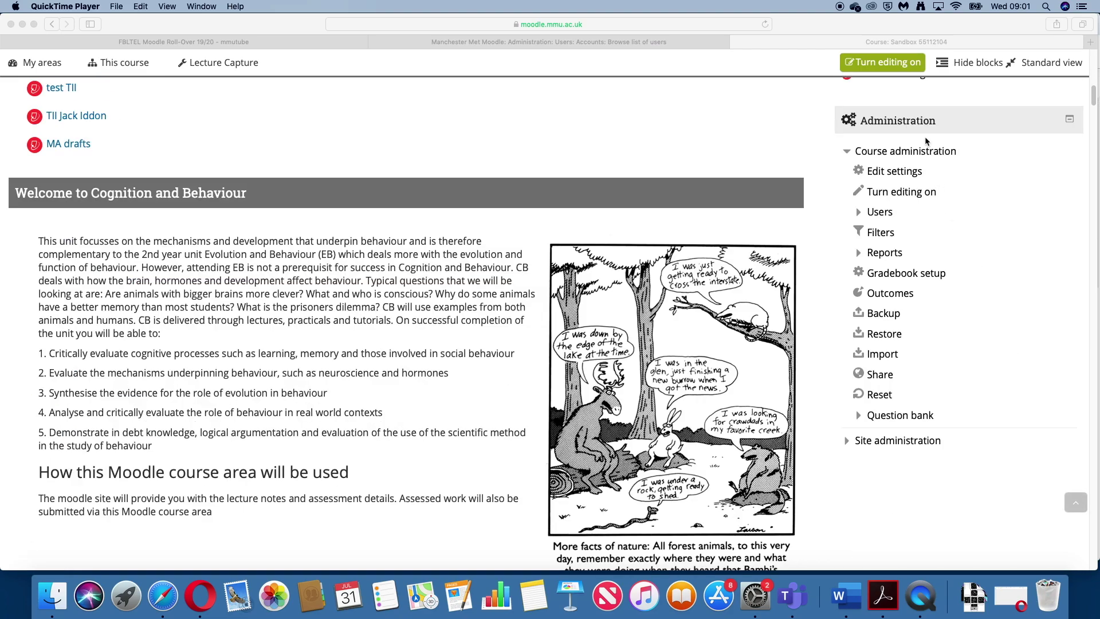
- Open the course settings and expand Course format to list the available formats
{"action": "left_click", "coordinate": [914, 173]}
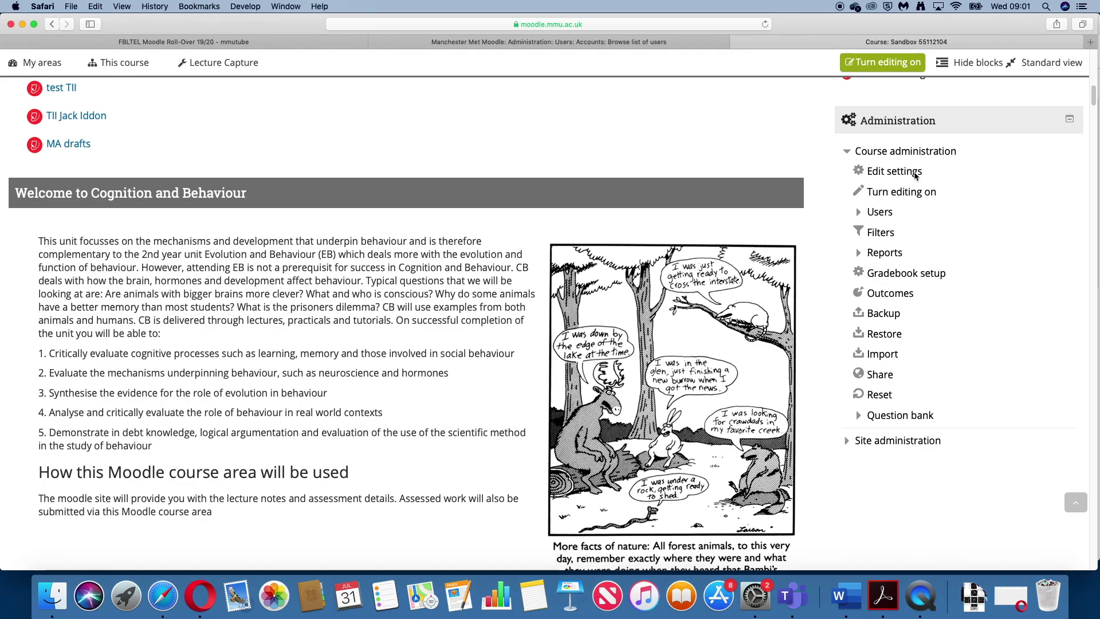
{"action": "scroll", "coordinate": [482, 306], "scroll_direction": "down", "scroll_amount": 1}
{"action": "scroll", "coordinate": [482, 305], "scroll_direction": "down", "scroll_amount": 3}
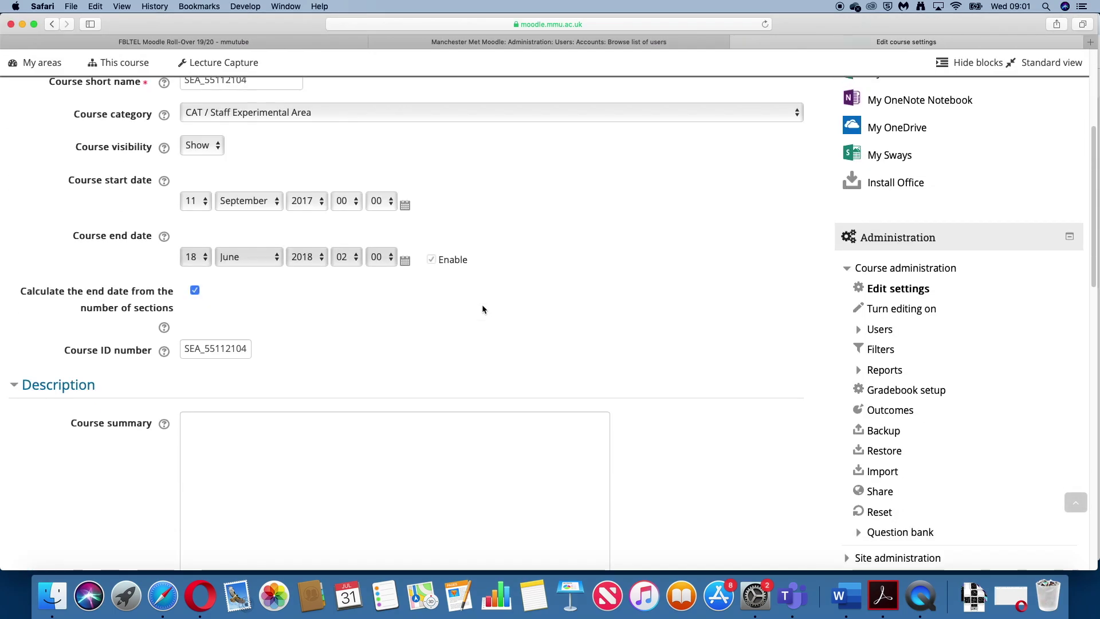
{"action": "scroll", "coordinate": [482, 310], "scroll_direction": "down", "scroll_amount": 2}
{"action": "scroll", "coordinate": [482, 310], "scroll_direction": "down", "scroll_amount": 2}
{"action": "scroll", "coordinate": [483, 309], "scroll_direction": "down", "scroll_amount": 5}
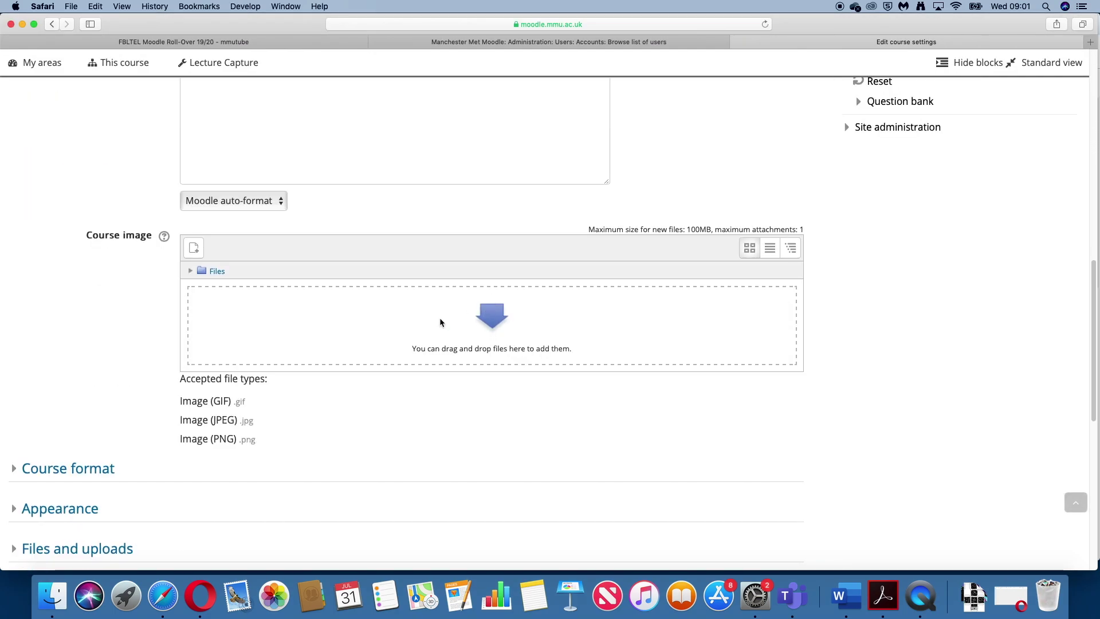
{"action": "left_click", "coordinate": [105, 473]}
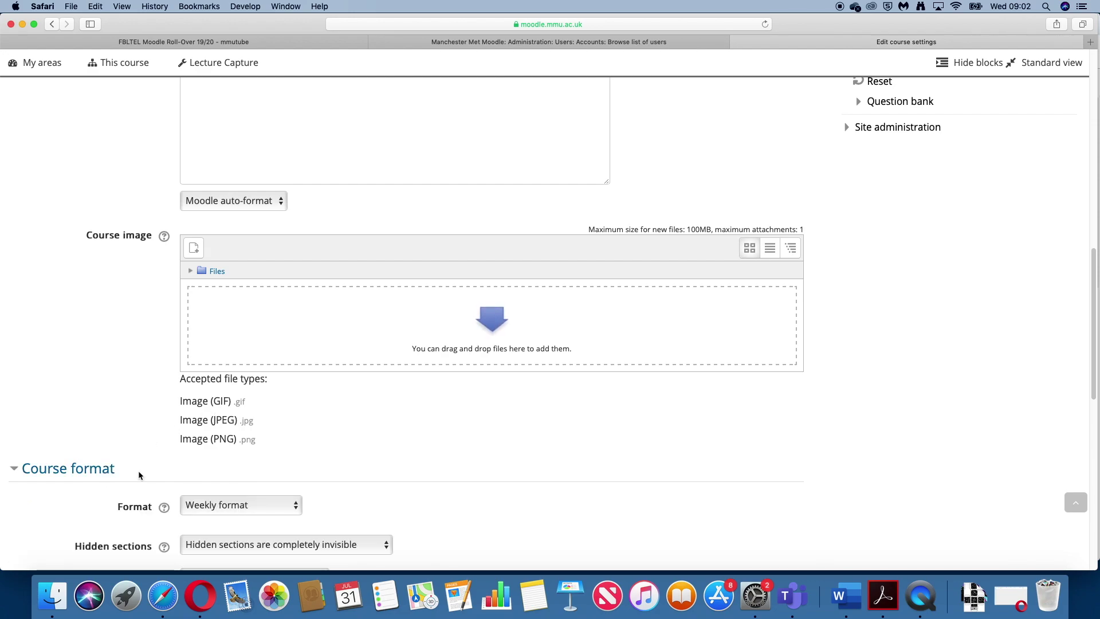
{"action": "left_click", "coordinate": [292, 508]}
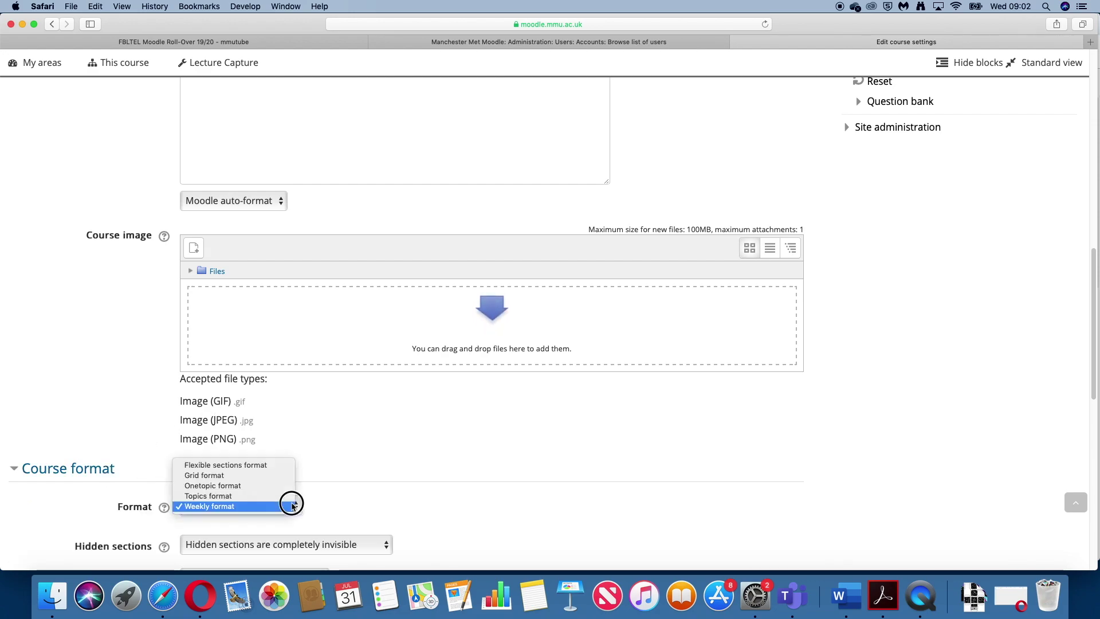
- Select Grid format as the course format
{"action": "left_click", "coordinate": [263, 478]}
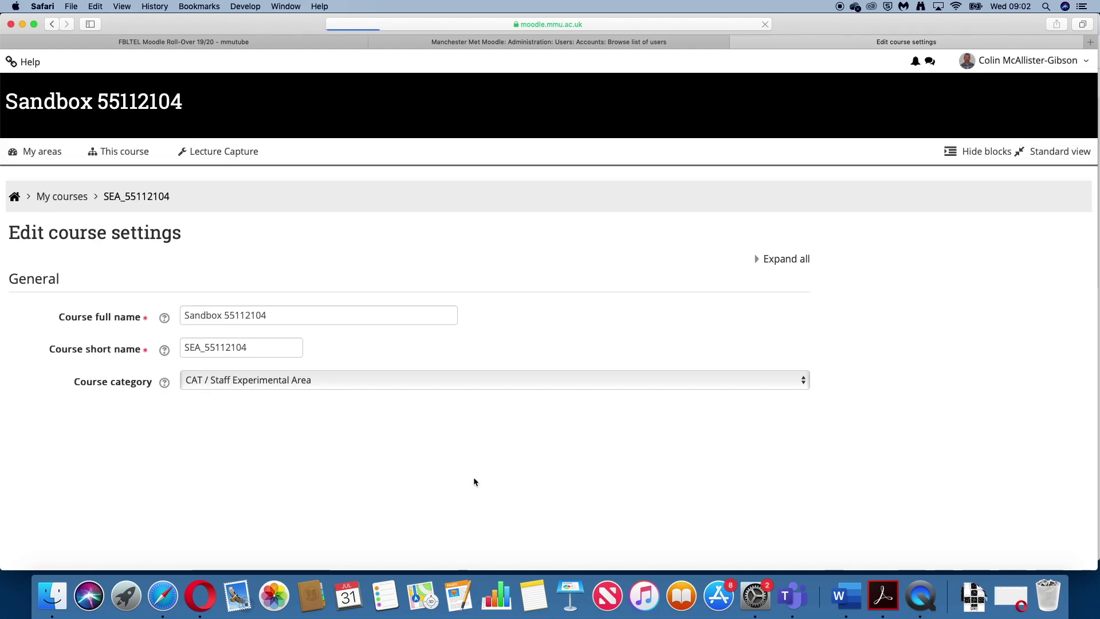
{"action": "scroll", "coordinate": [386, 361], "scroll_direction": "down", "scroll_amount": 1}
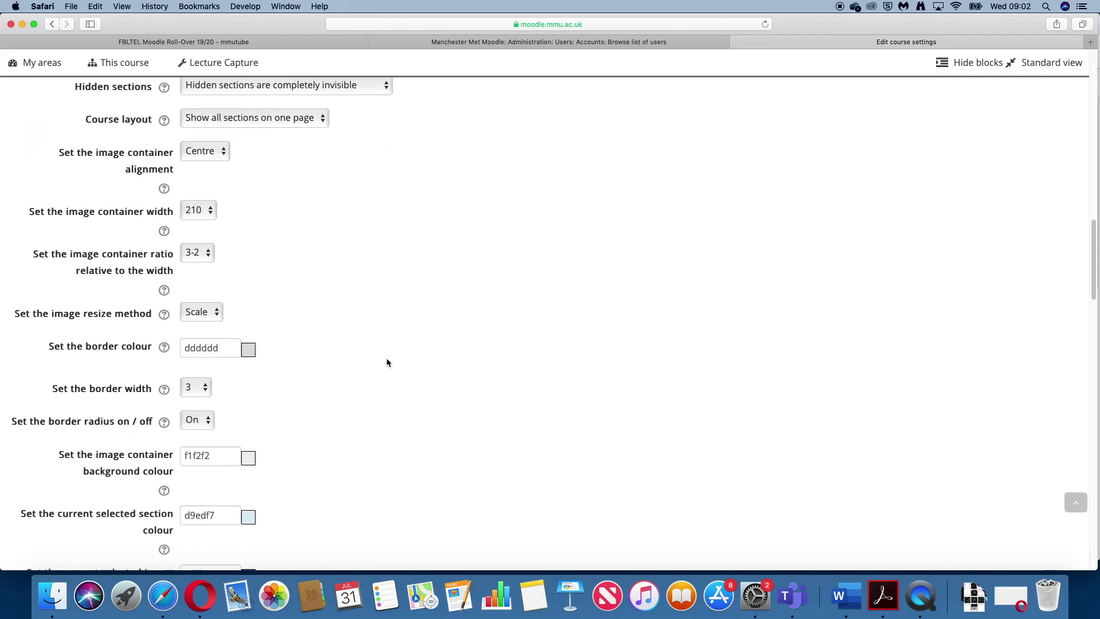
{"action": "scroll", "coordinate": [386, 361], "scroll_direction": "down", "scroll_amount": 5}
{"action": "scroll", "coordinate": [386, 361], "scroll_direction": "down", "scroll_amount": 5}
{"action": "scroll", "coordinate": [387, 361], "scroll_direction": "down", "scroll_amount": 4}
{"action": "scroll", "coordinate": [386, 366], "scroll_direction": "down", "scroll_amount": 5}
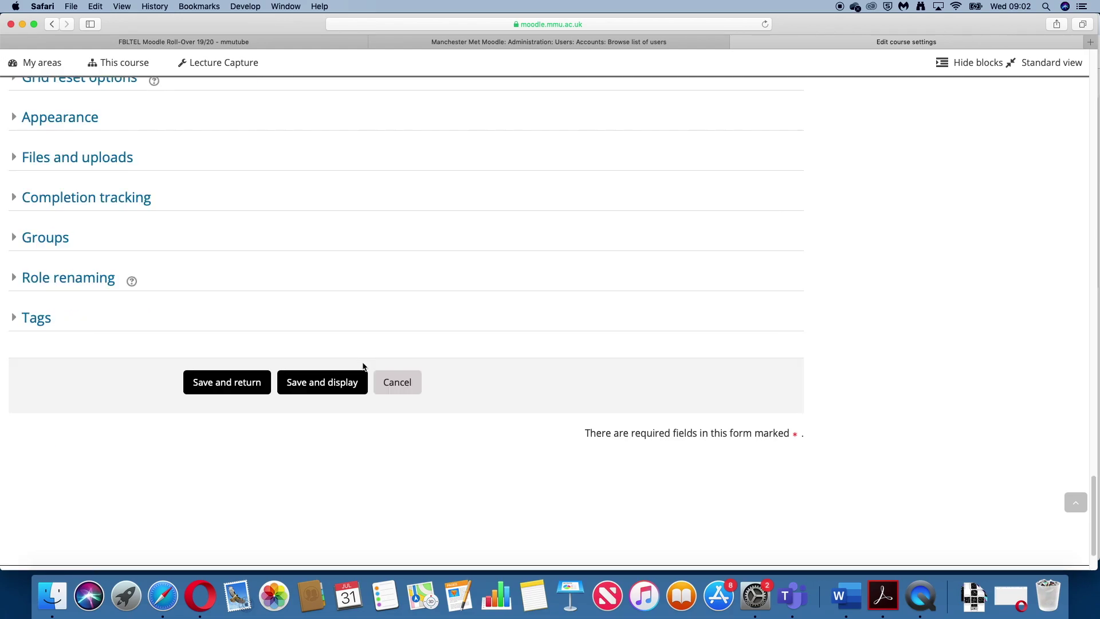
{"action": "scroll", "coordinate": [347, 361], "scroll_direction": "down", "scroll_amount": 1}
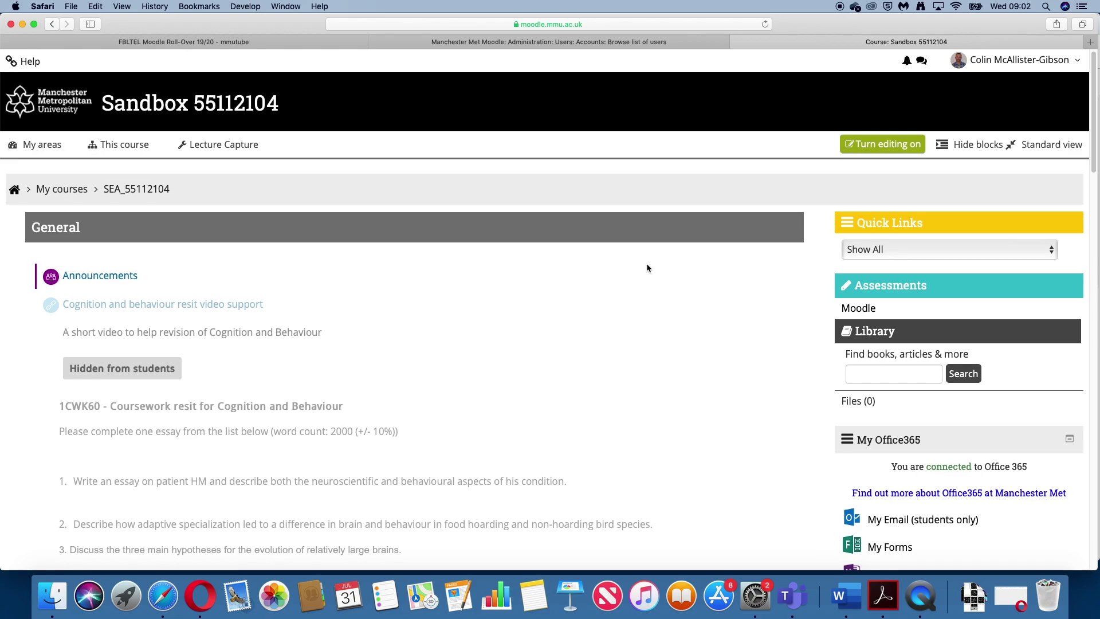
{"action": "scroll", "coordinate": [648, 268], "scroll_direction": "down", "scroll_amount": 5}
{"action": "scroll", "coordinate": [648, 268], "scroll_direction": "down", "scroll_amount": 5}
{"action": "scroll", "coordinate": [647, 269], "scroll_direction": "down", "scroll_amount": 5}
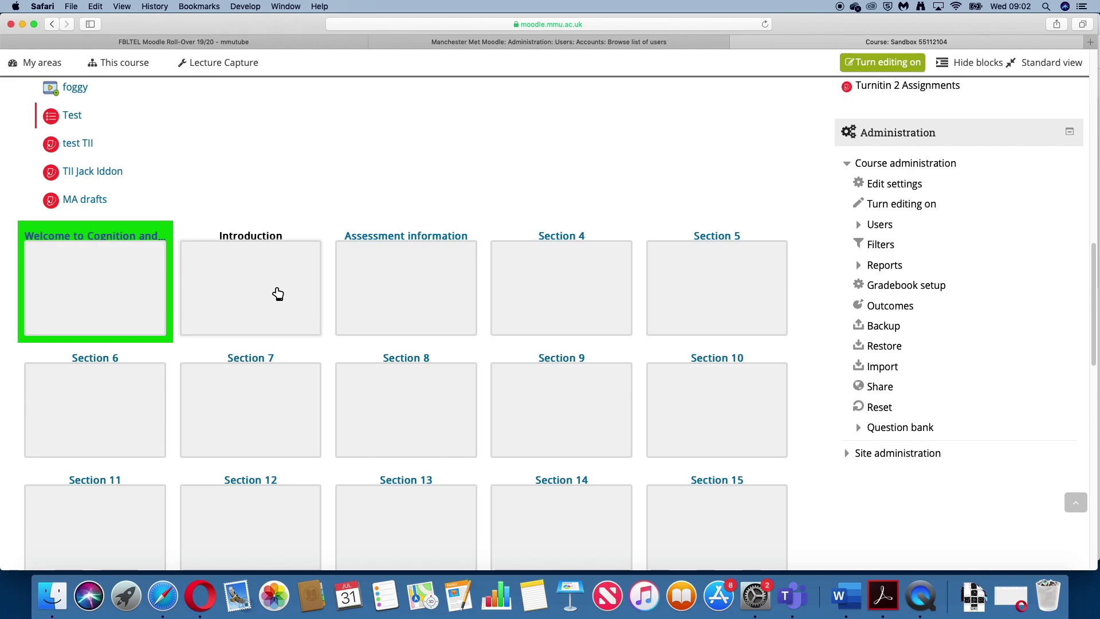
- Preview the Introduction section's contents in its popup, then close it
{"action": "left_click", "coordinate": [277, 294]}
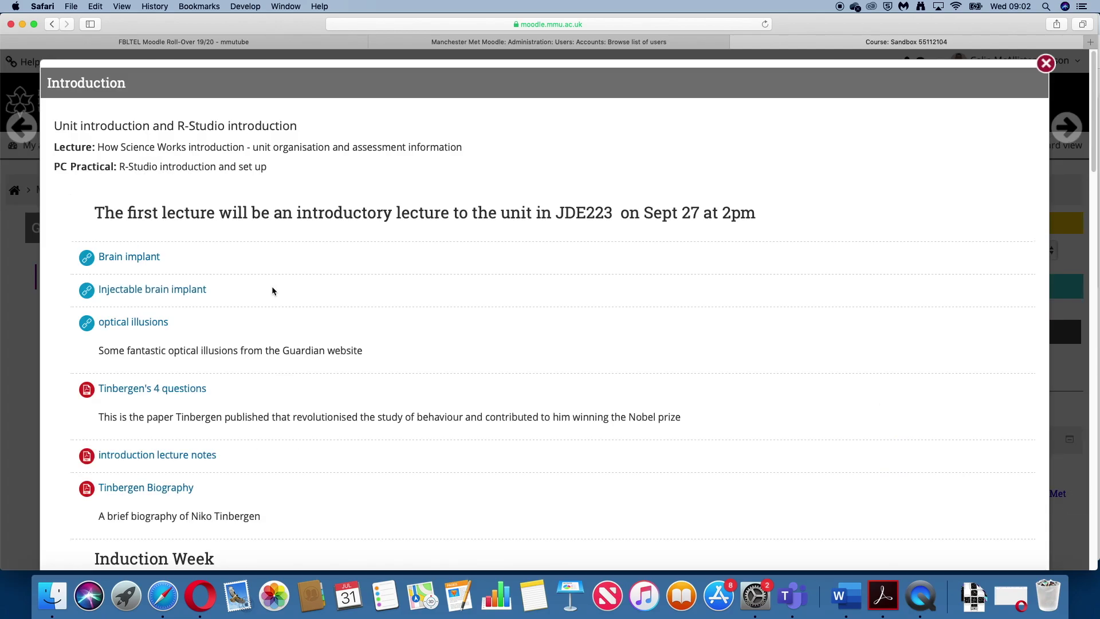
{"action": "scroll", "coordinate": [409, 299], "scroll_direction": "down", "scroll_amount": 3}
{"action": "scroll", "coordinate": [409, 299], "scroll_direction": "down", "scroll_amount": 5}
{"action": "scroll", "coordinate": [411, 308], "scroll_direction": "up", "scroll_amount": 3}
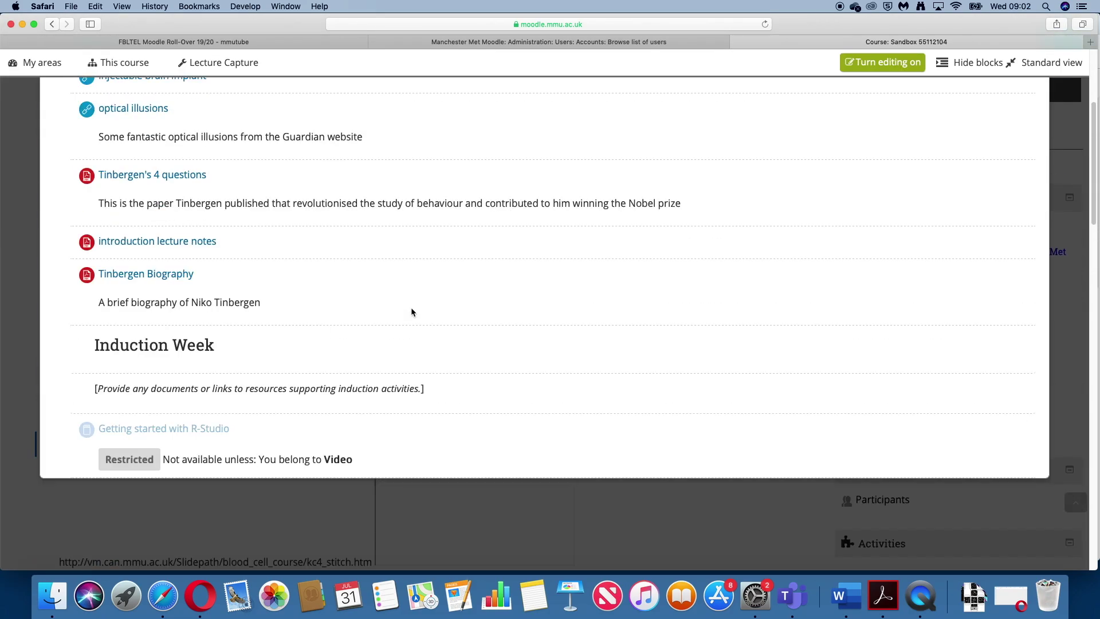
{"action": "scroll", "coordinate": [411, 308], "scroll_direction": "up", "scroll_amount": 3}
{"action": "left_click", "coordinate": [1058, 78]}
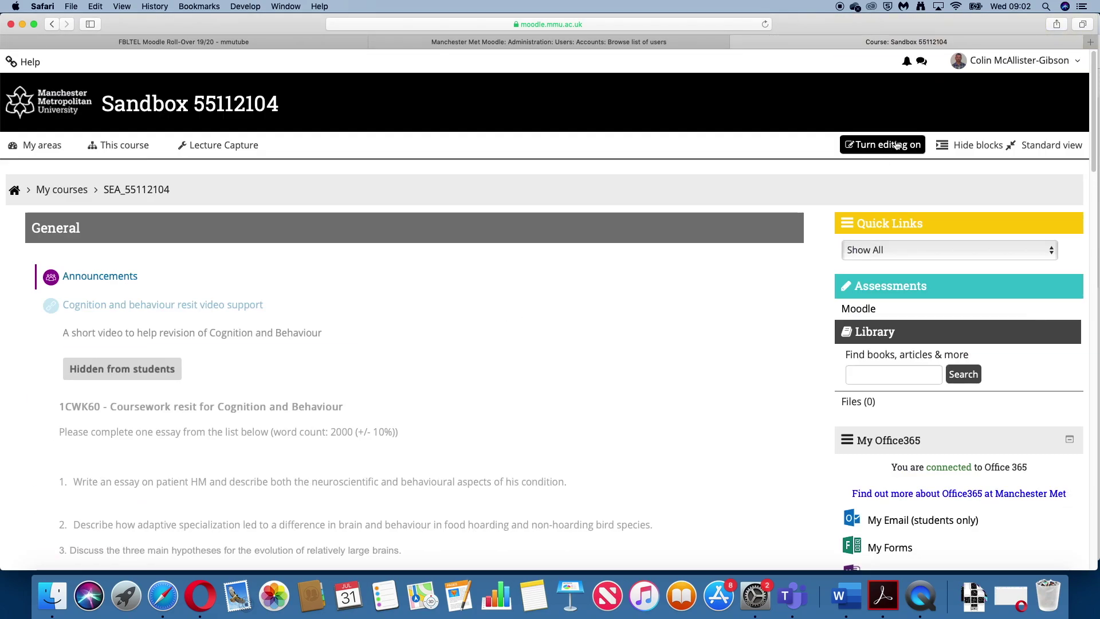
{"action": "scroll", "coordinate": [431, 386], "scroll_direction": "down", "scroll_amount": 5}
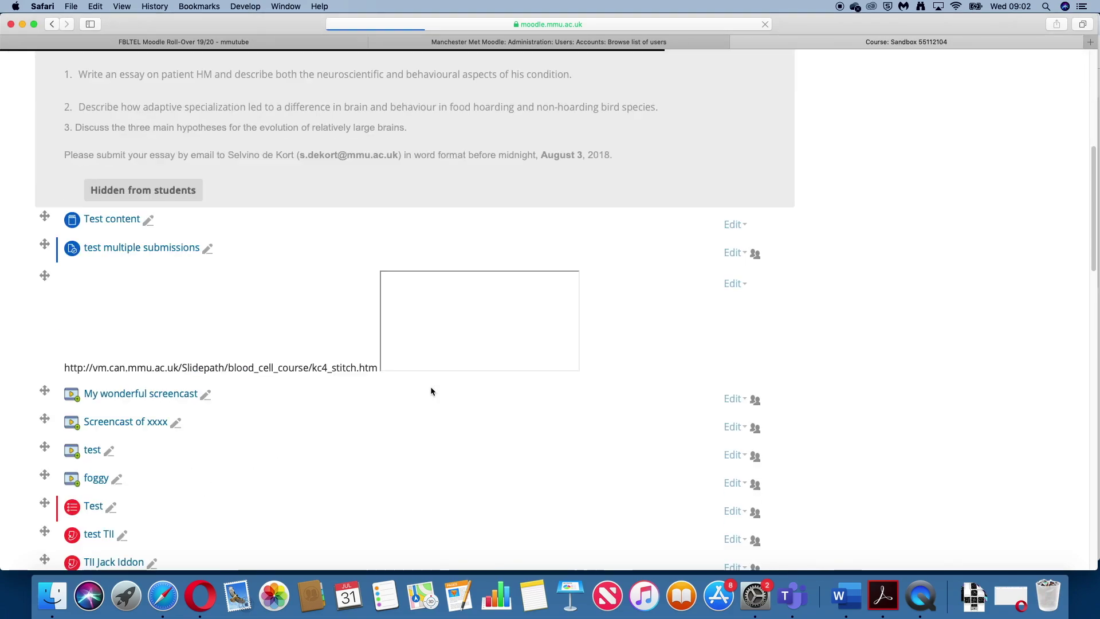
{"action": "scroll", "coordinate": [431, 386], "scroll_direction": "down", "scroll_amount": 5}
{"action": "scroll", "coordinate": [436, 394], "scroll_direction": "down", "scroll_amount": 2}
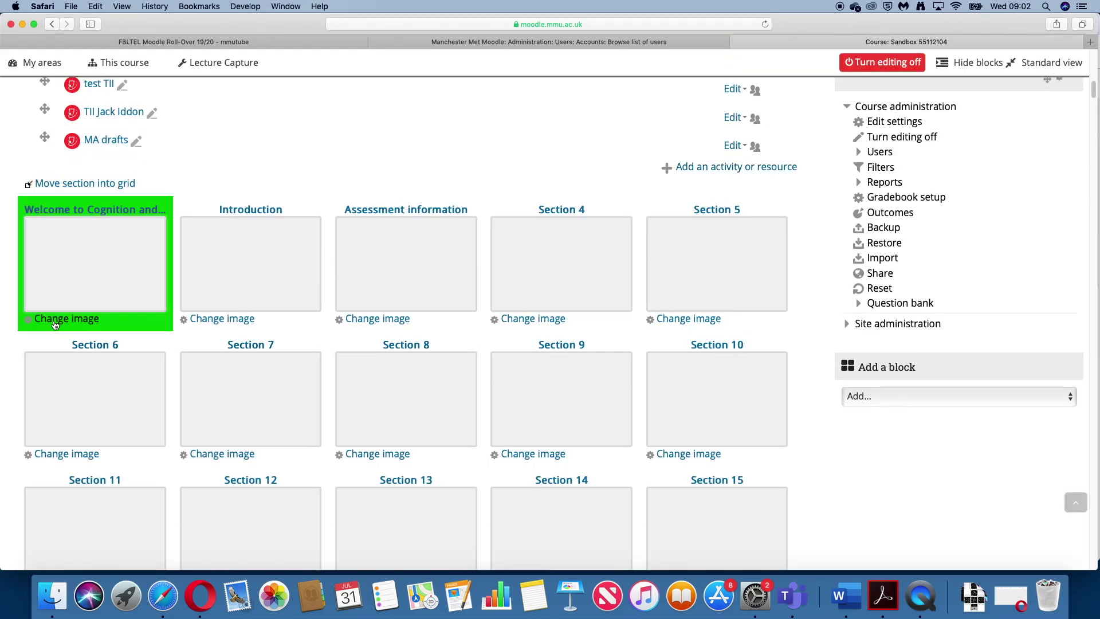